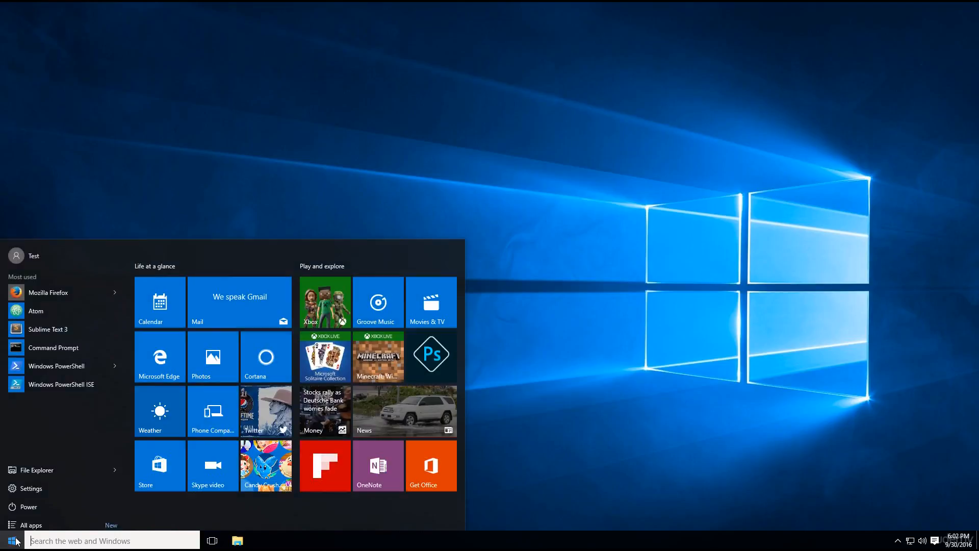
# Open Mozilla Firefox and search the web for "download python".
pyautogui.click(41, 288)
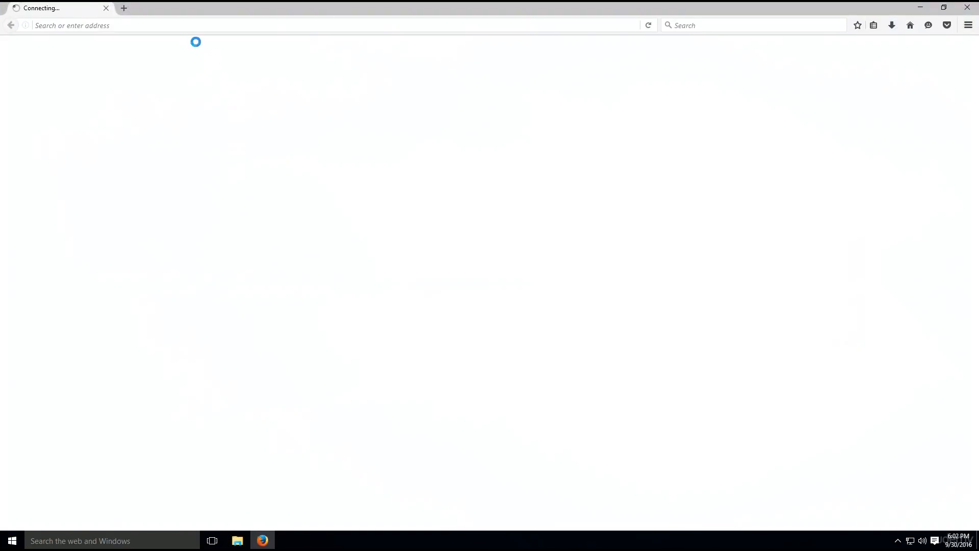
pyautogui.write('download python')
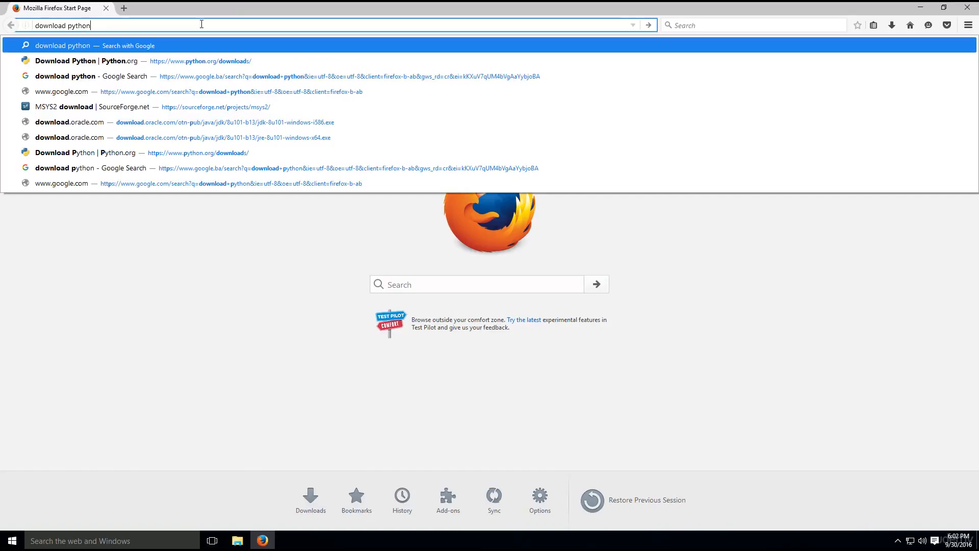
pyautogui.press('Return')
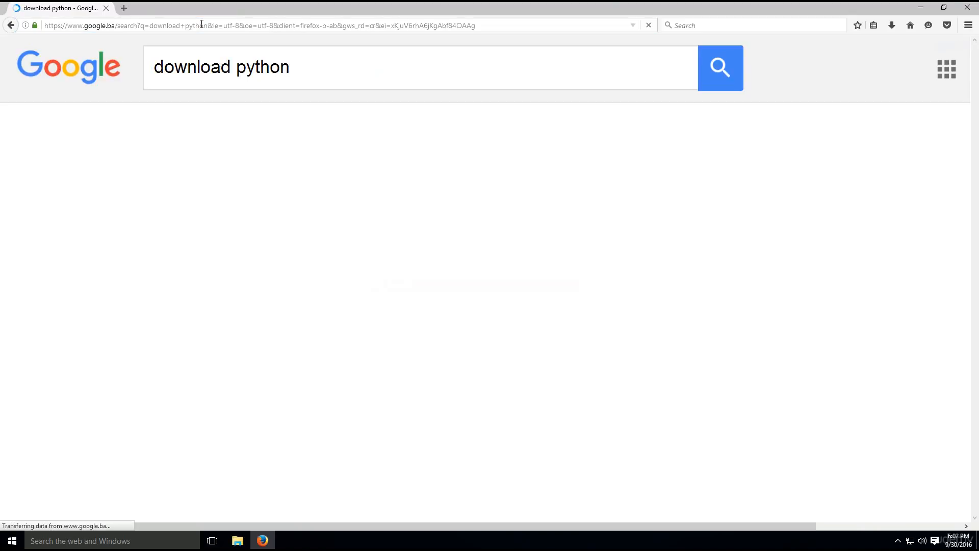
# From the python.org downloads page in the results, download the Python 3.5.2 installer for Windows and save the file.
pyautogui.click(275, 444)
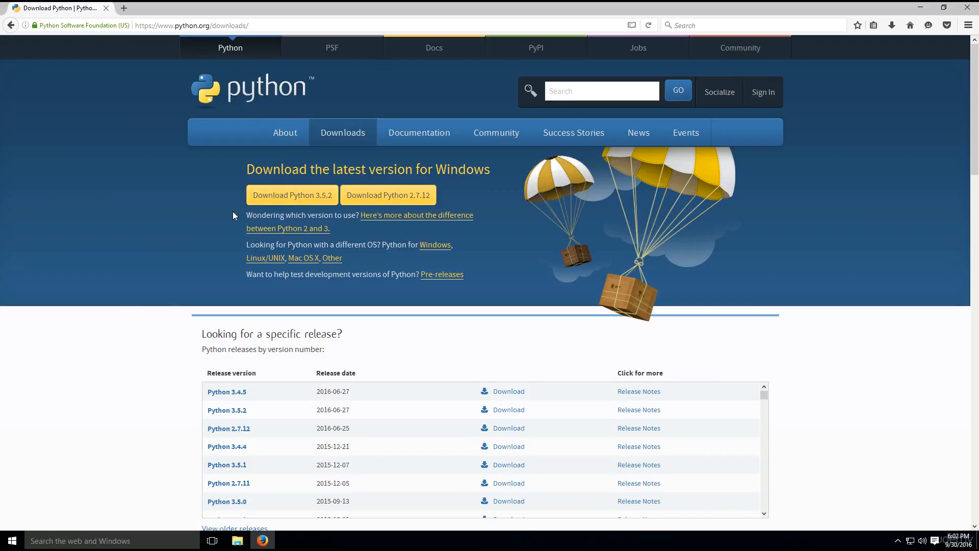
pyautogui.click(271, 204)
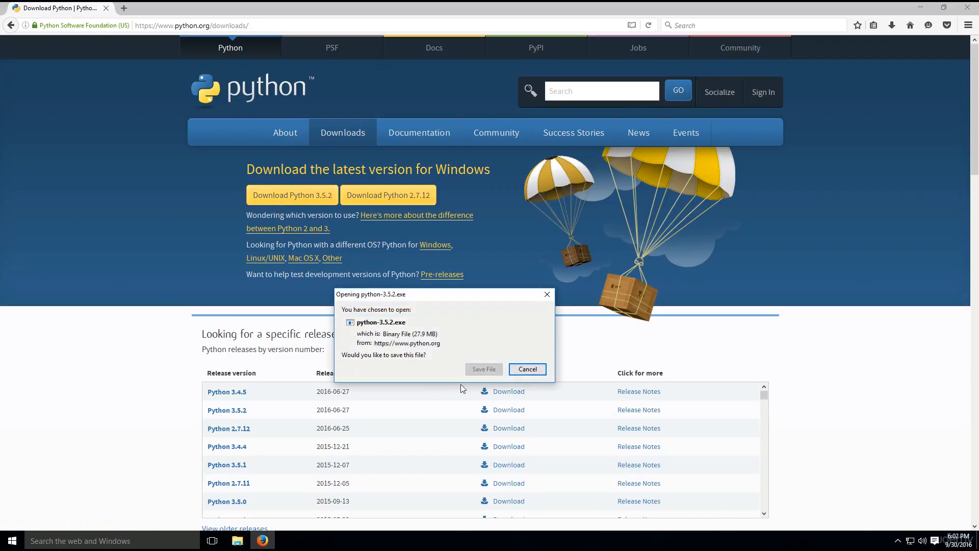
pyautogui.click(485, 370)
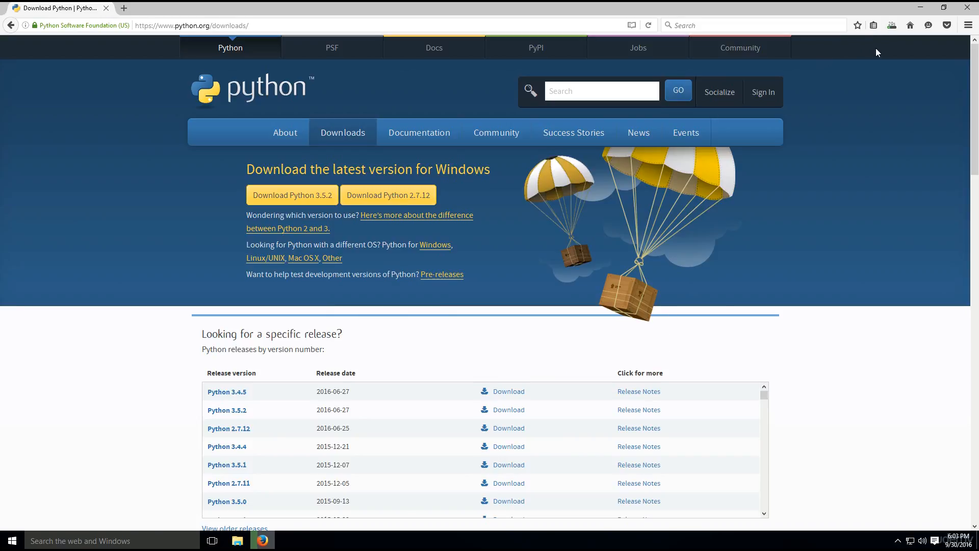
# Run the downloaded python-3.5.2.exe and install Python with the default settings, allowing it to make changes to the PC.
pyautogui.click(890, 31)
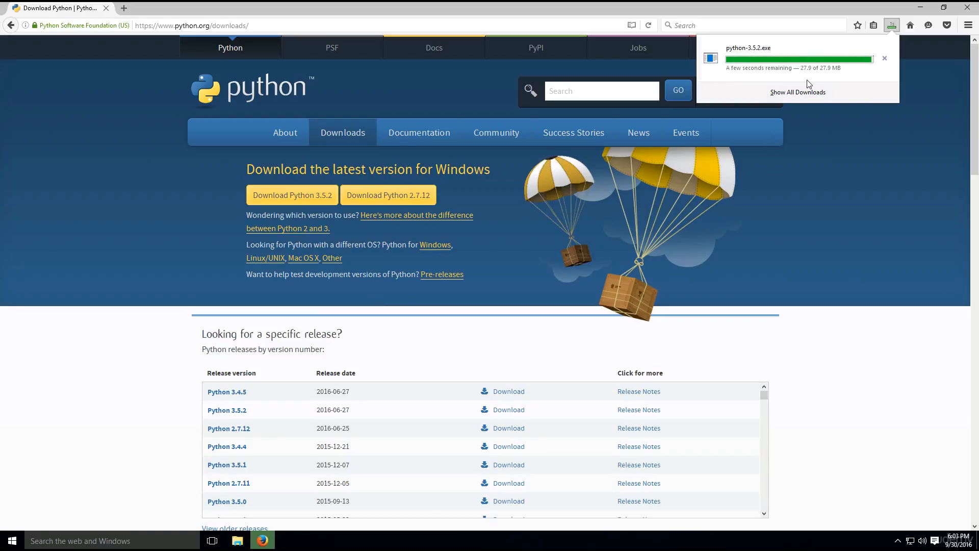
pyautogui.click(757, 56)
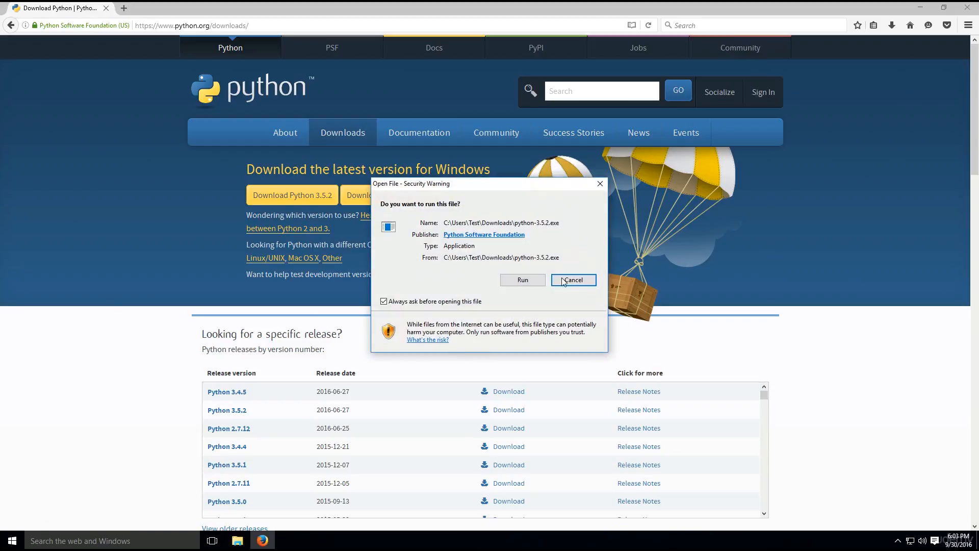
pyautogui.click(529, 280)
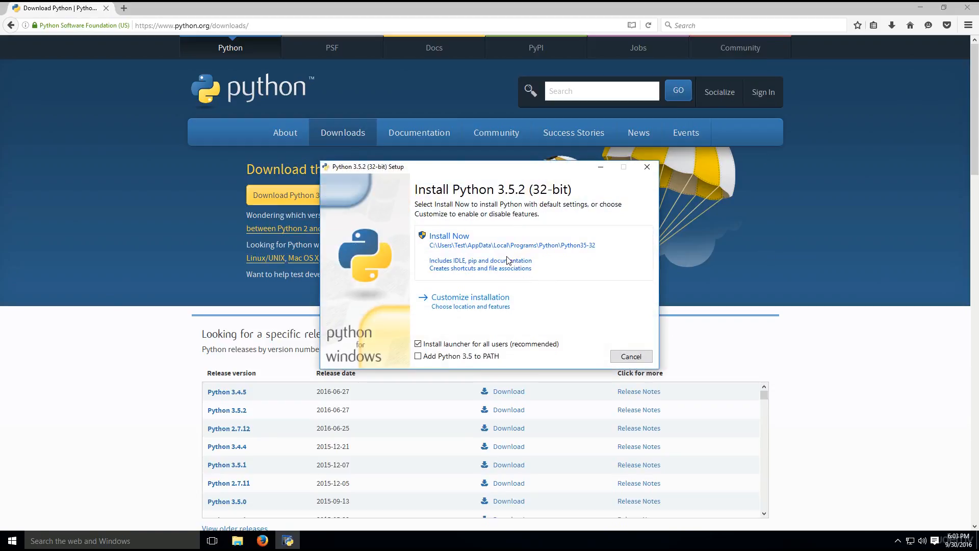
pyautogui.click(508, 260)
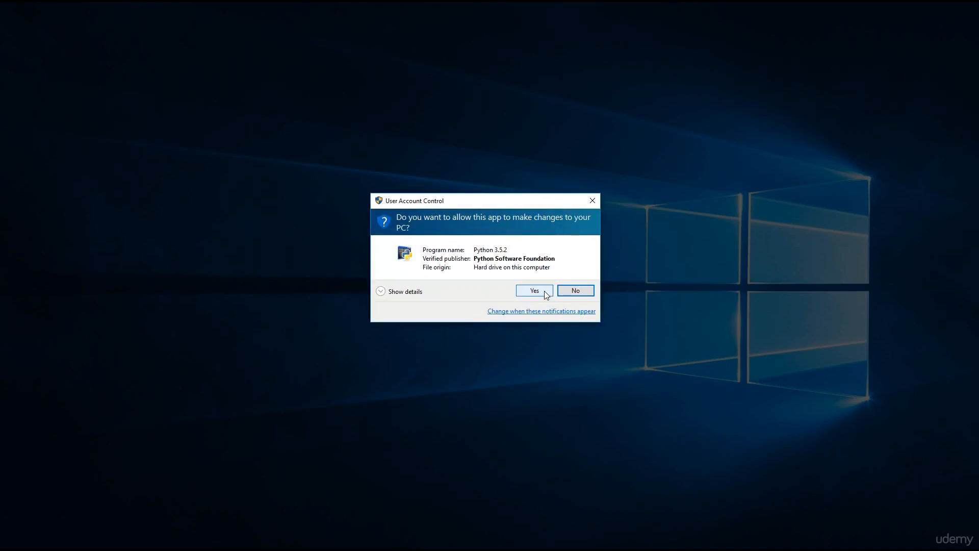
pyautogui.click(535, 291)
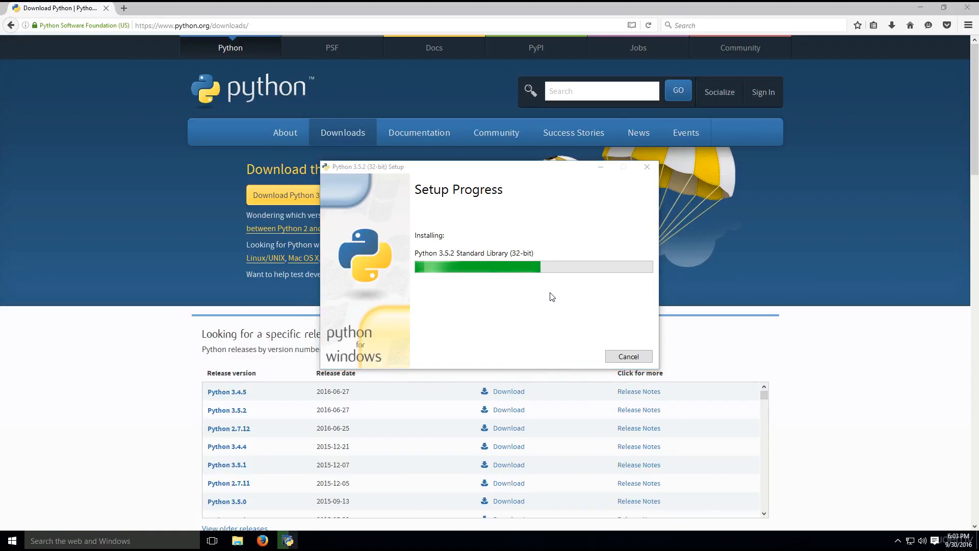
# Close the browser and, once the installation is complete, close the Python setup window.
pyautogui.click(886, 7)
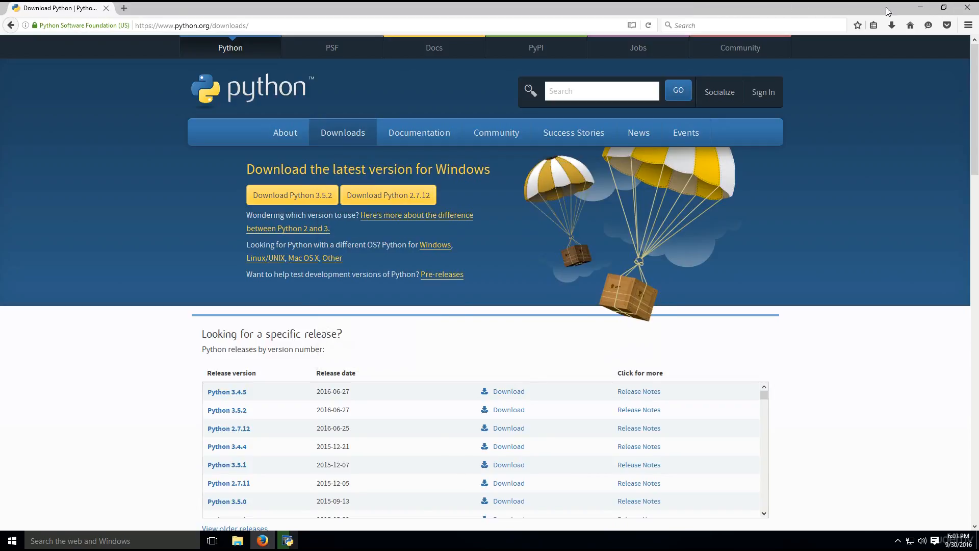
pyautogui.click(968, 9)
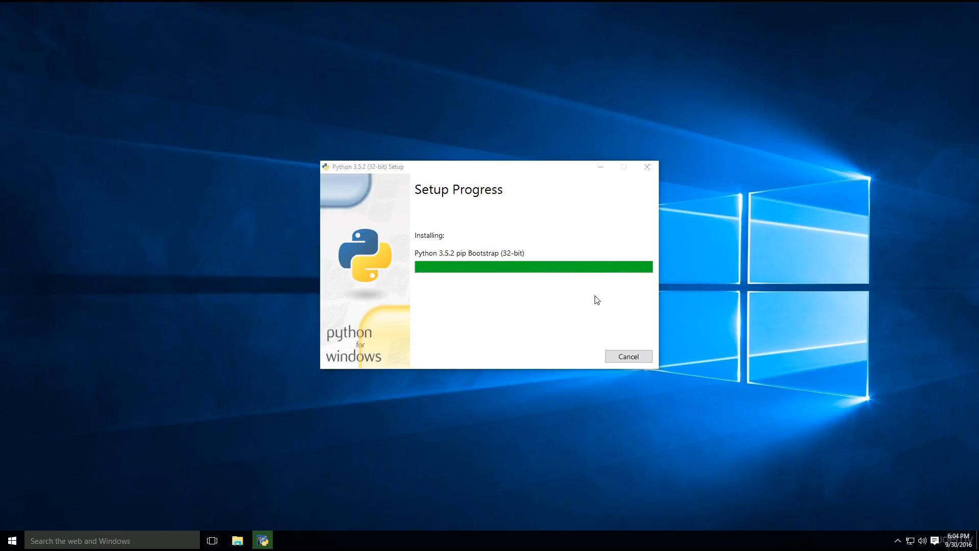
pyautogui.click(631, 356)
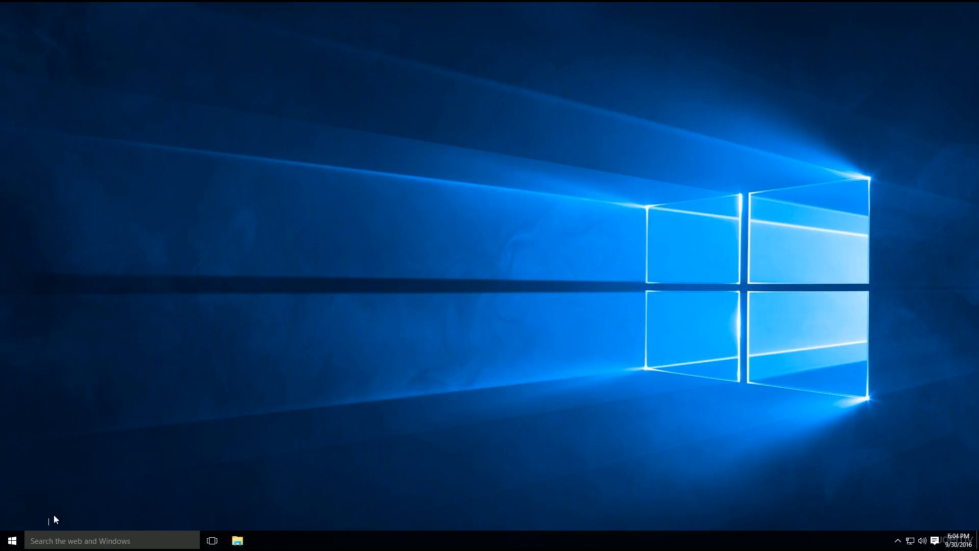
# Find the folder containing python.exe through the Python 3.5 (32-bit) shortcut's file location and select the folder's full path.
pyautogui.click(20, 537)
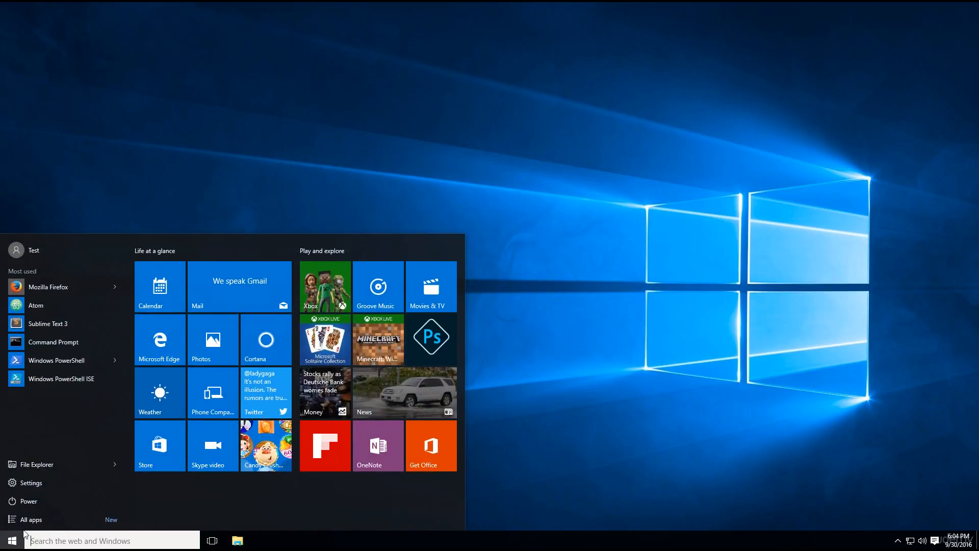
pyautogui.write('py')
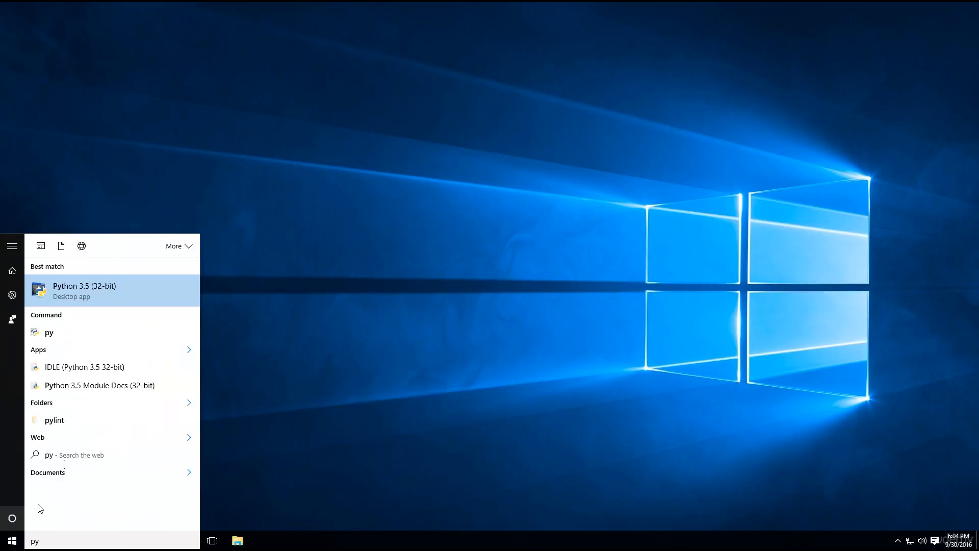
pyautogui.rightClick(84, 284)
pyautogui.click(132, 315)
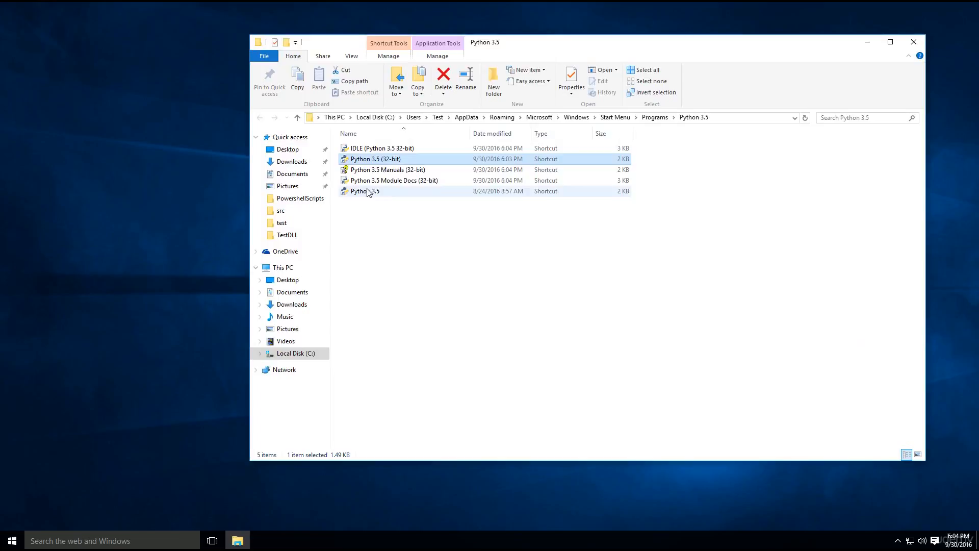
pyautogui.rightClick(384, 161)
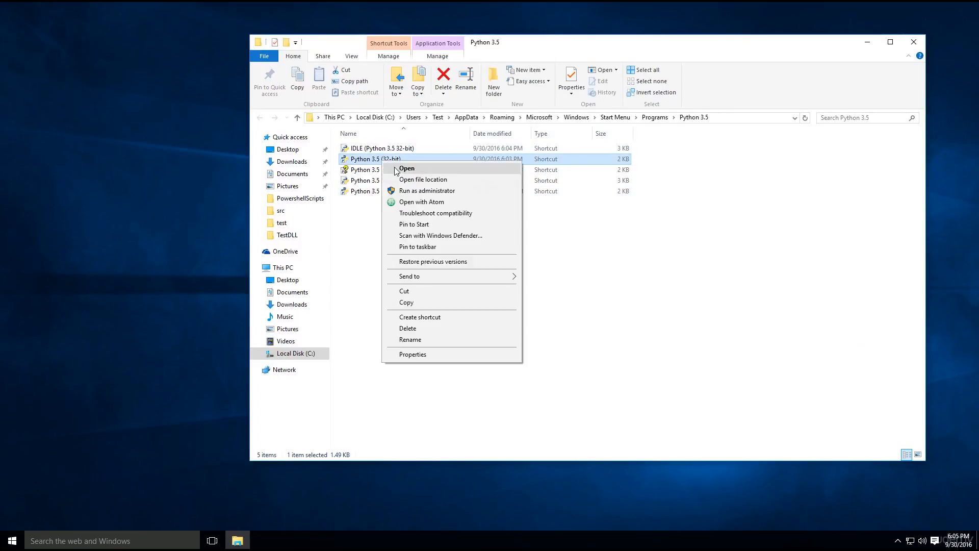
pyautogui.click(406, 179)
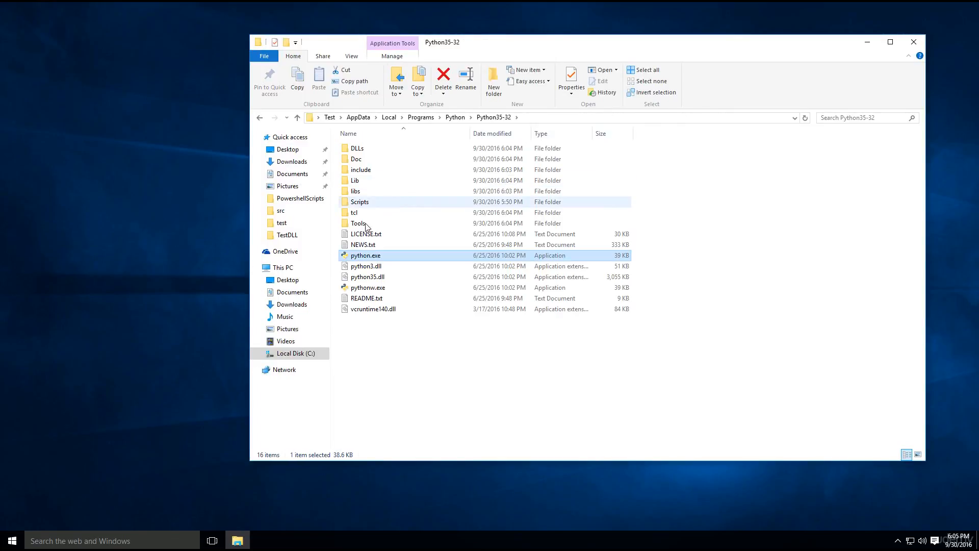
pyautogui.click(542, 122)
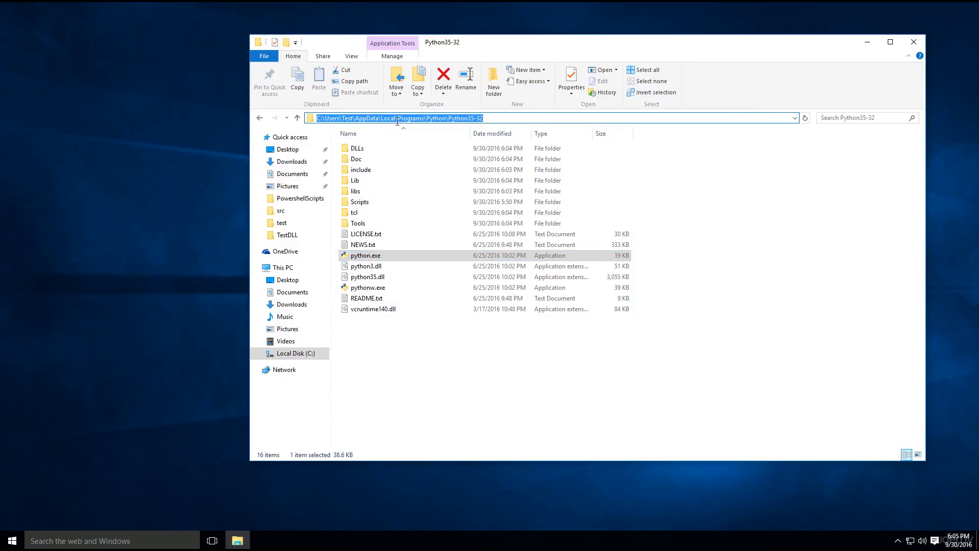
pyautogui.click(10, 545)
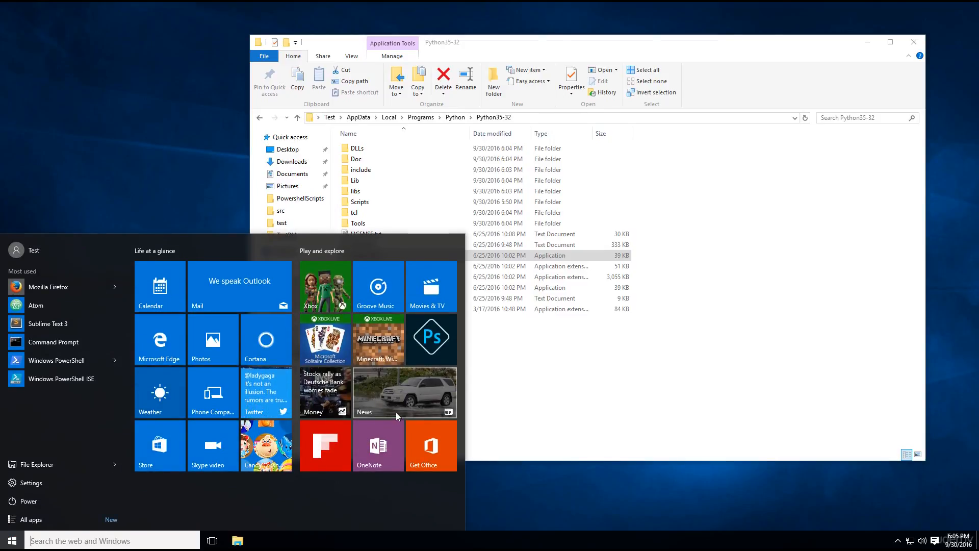
pyautogui.write('envi')
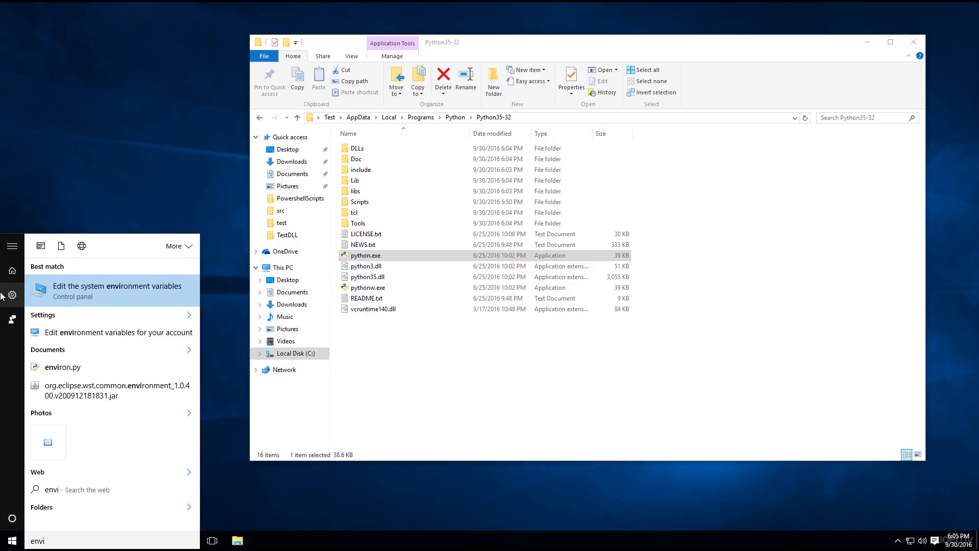
pyautogui.click(145, 281)
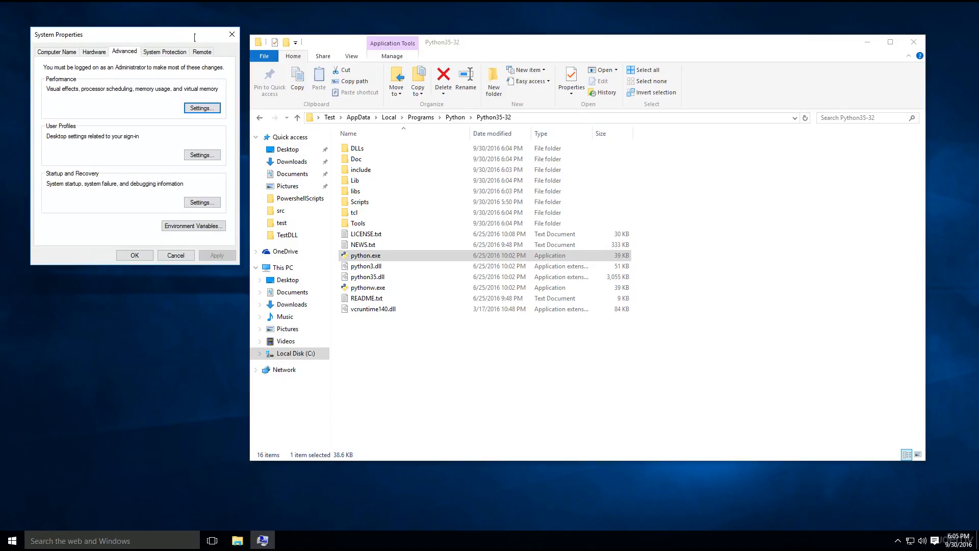
pyautogui.click(232, 34)
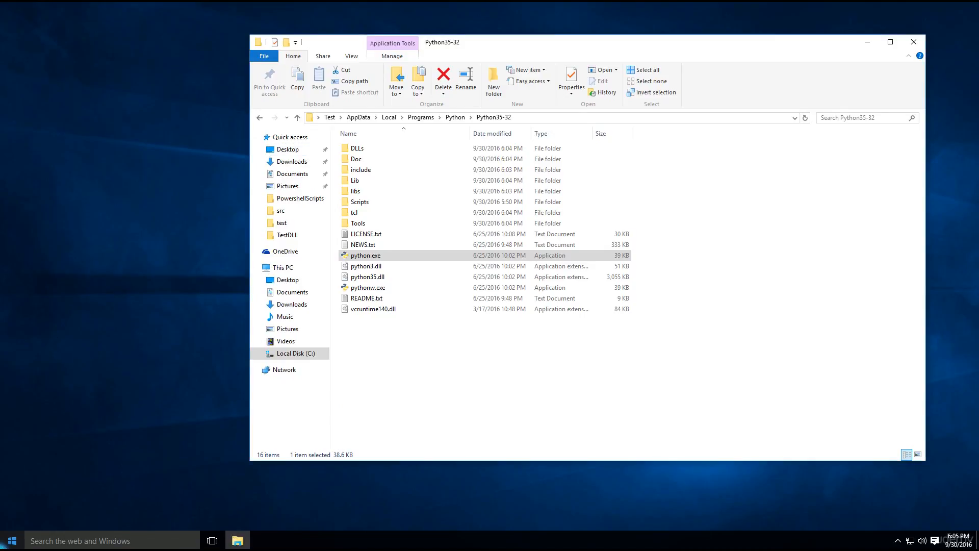
# Open the advanced system settings from the properties of This PC and close the System information window.
pyautogui.click(11, 541)
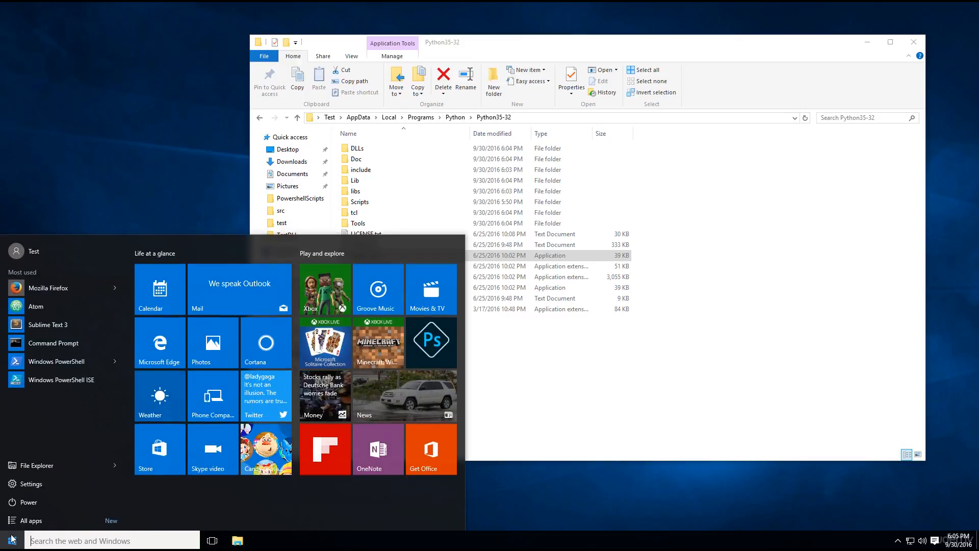
pyautogui.write('this')
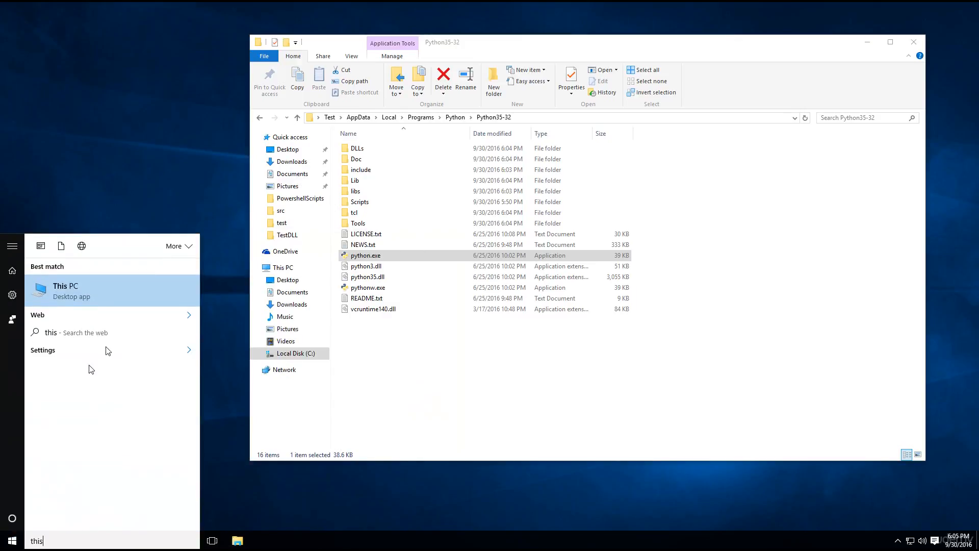
pyautogui.rightClick(108, 302)
pyautogui.click(142, 372)
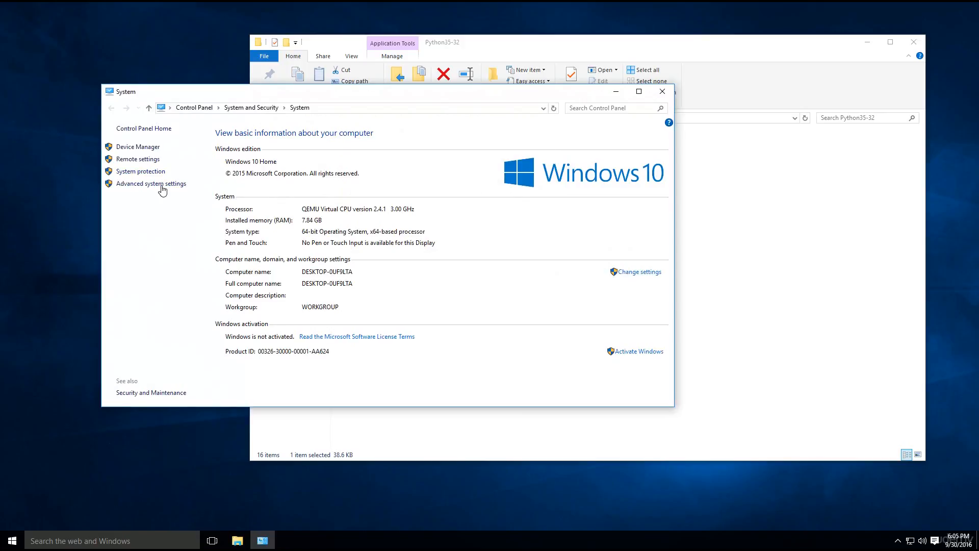
pyautogui.click(159, 183)
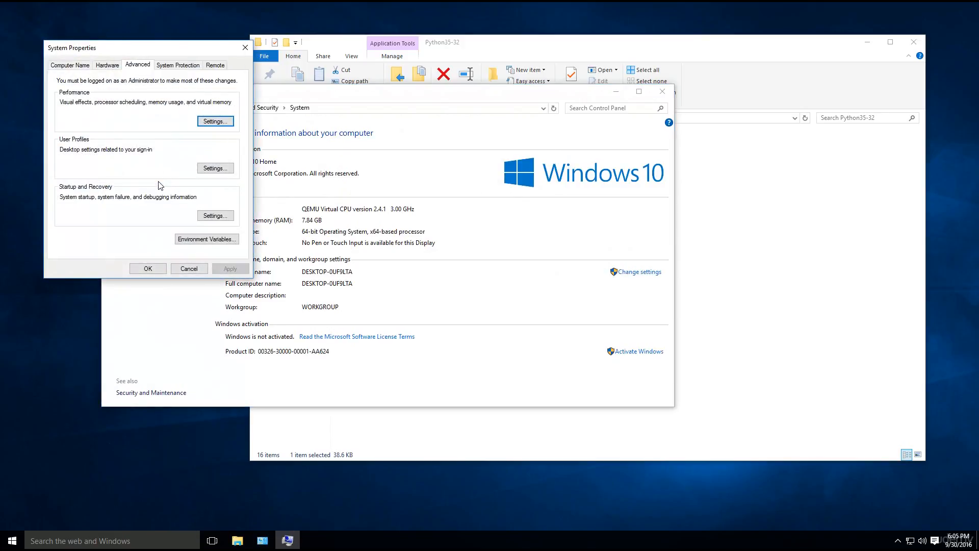
pyautogui.click(670, 96)
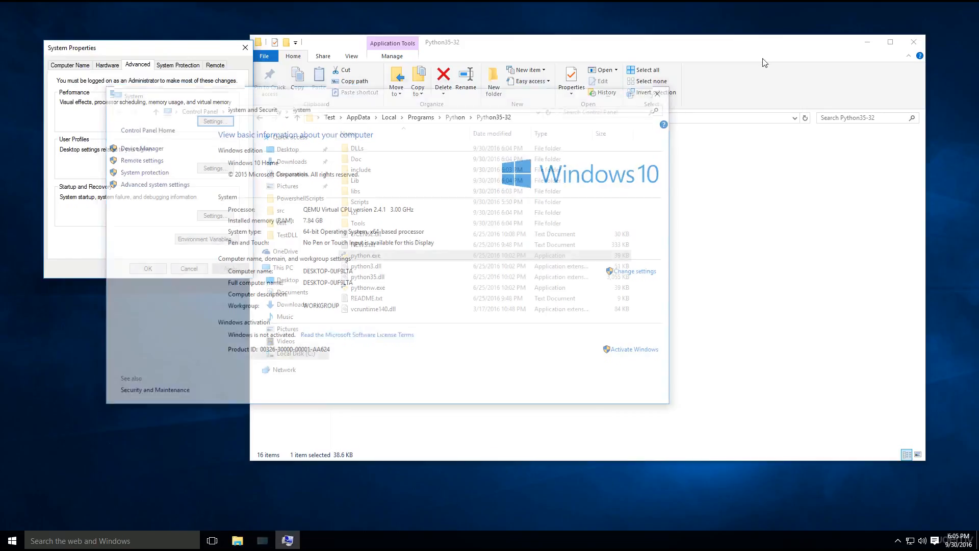
# Open the environment variables from the advanced system properties and open the system variable Path for editing.
pyautogui.click(204, 240)
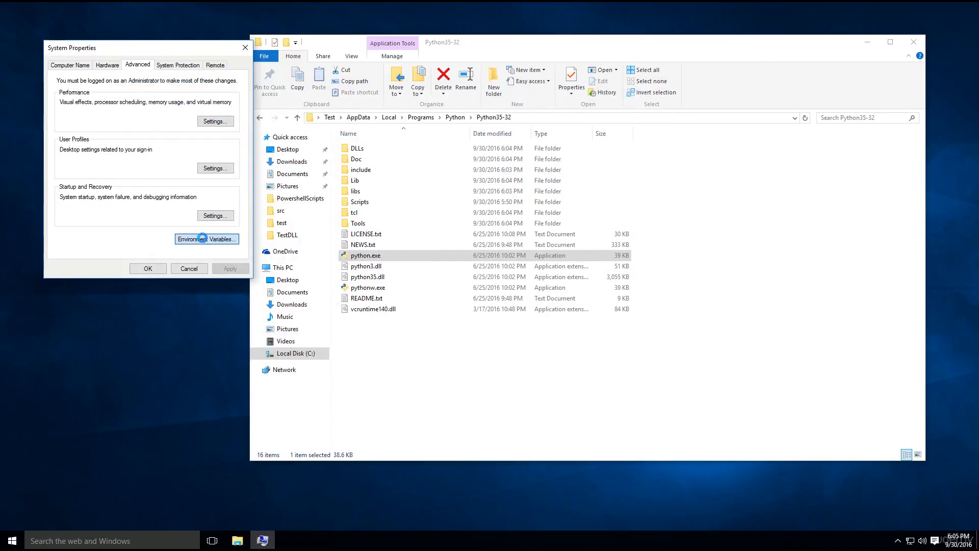
pyautogui.scroll(-2, 433, 334)
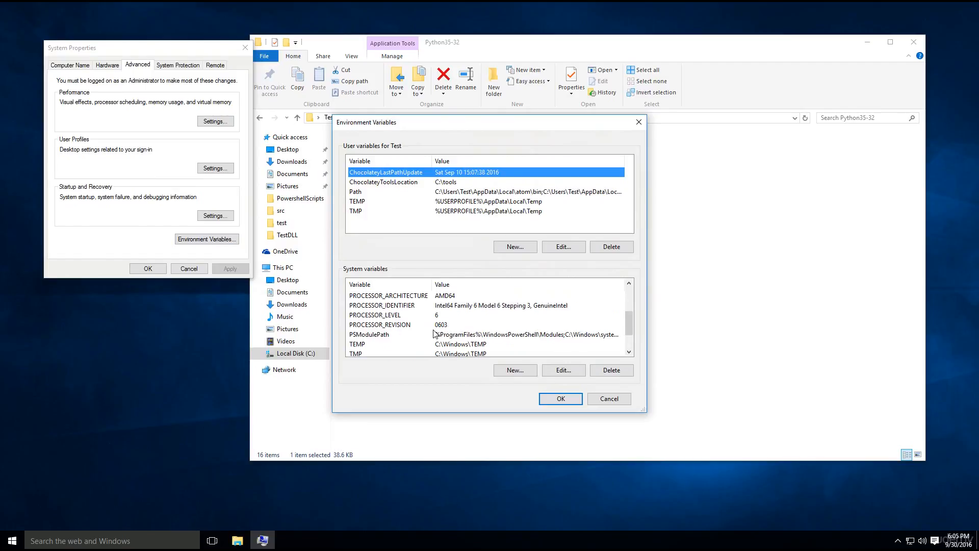
pyautogui.scroll(3, 434, 334)
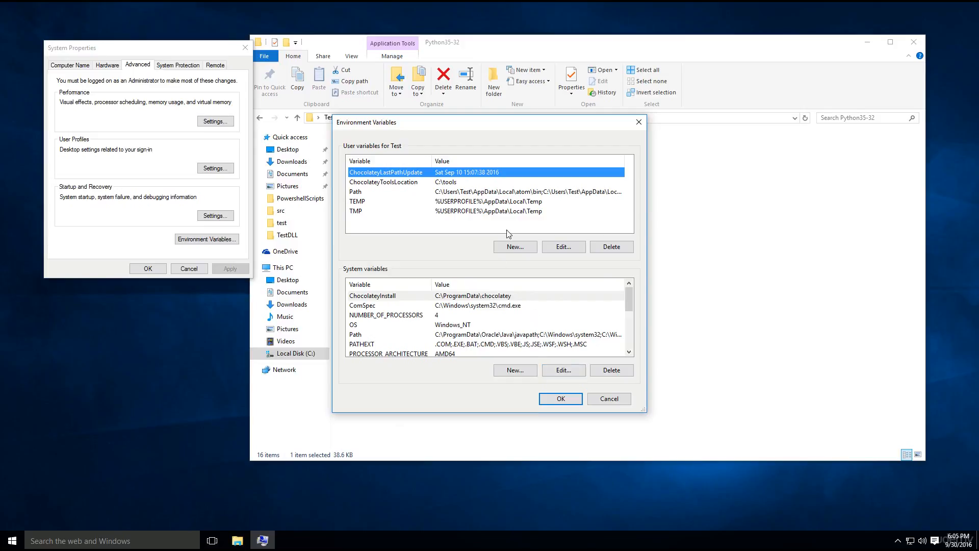
pyautogui.scroll(-2, 520, 347)
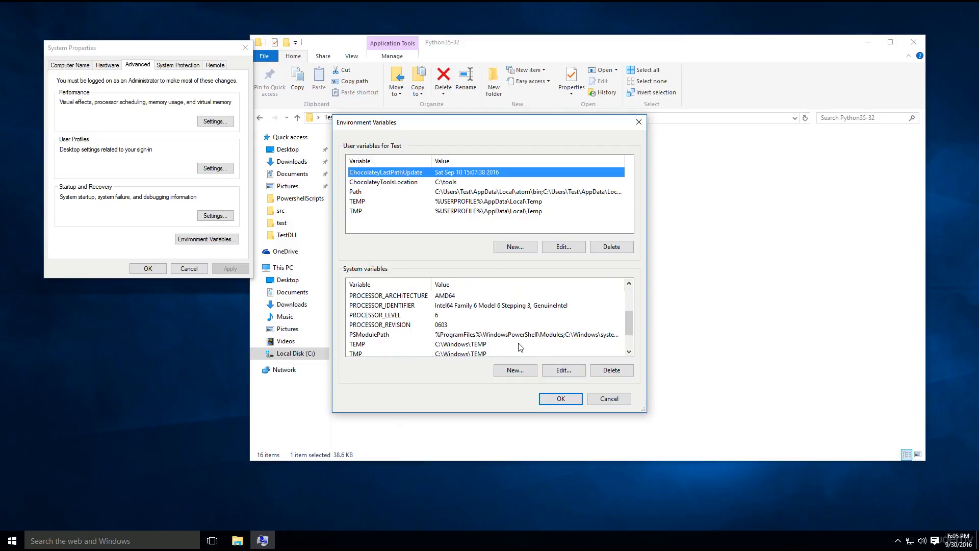
pyautogui.scroll(1, 520, 348)
pyautogui.click(440, 306)
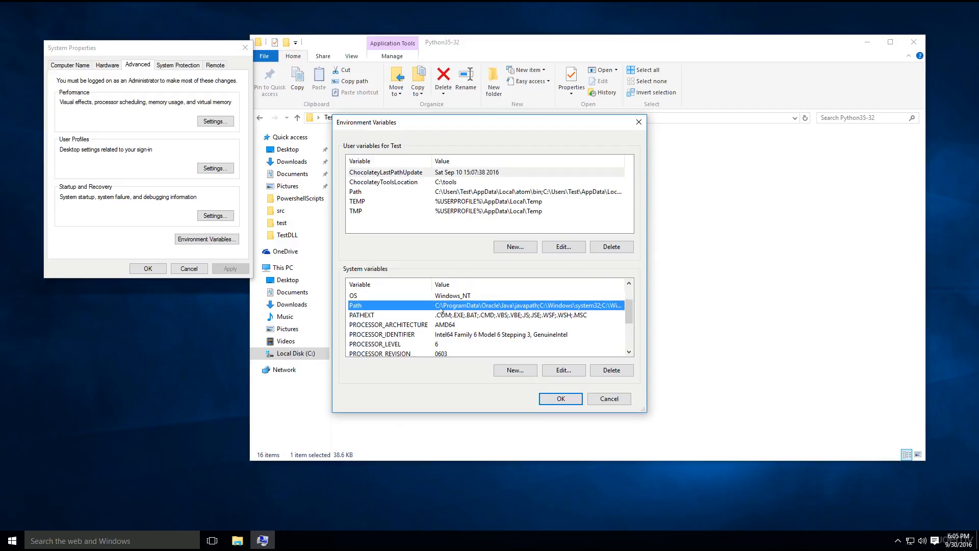
pyautogui.click(551, 375)
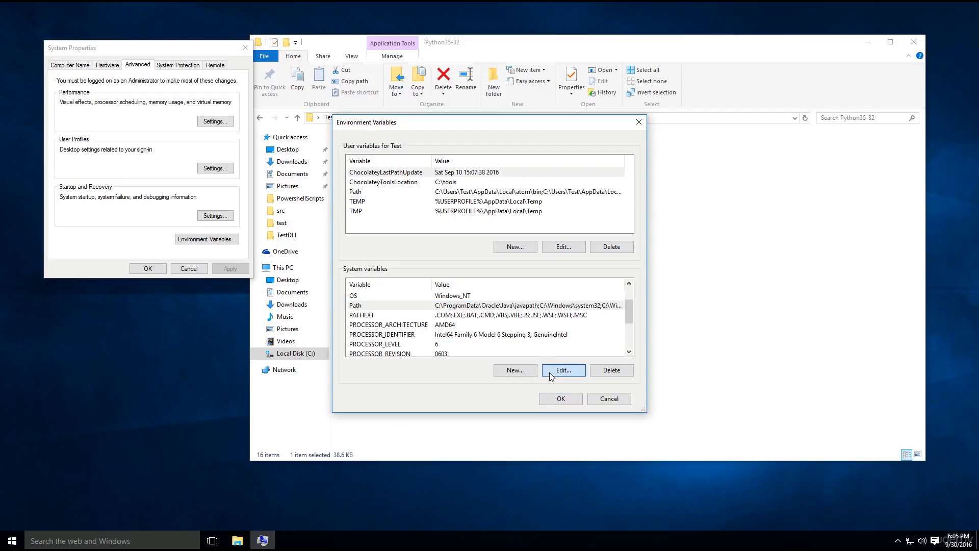
pyautogui.click(551, 376)
pyautogui.click(564, 371)
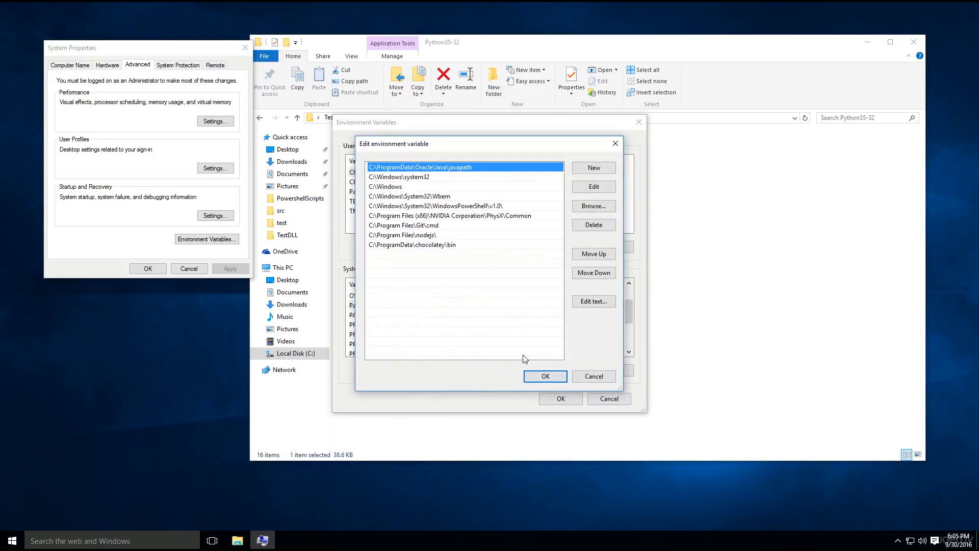
# Copy the Python35-32 folder's path and add C:\Users\Test\AppData\Local\Programs\Python\Python35-32 as a new entry in the system Path variable.
pyautogui.click(470, 265)
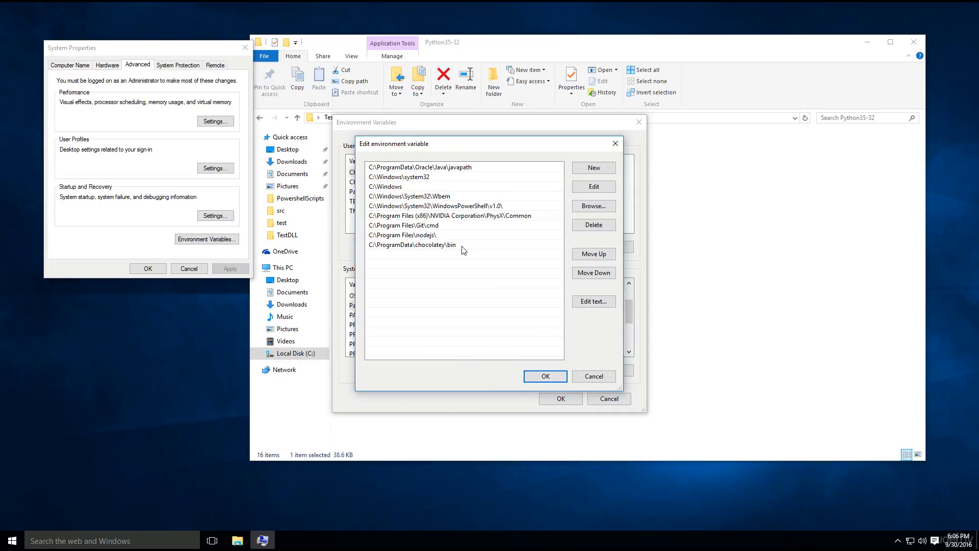
pyautogui.click(594, 170)
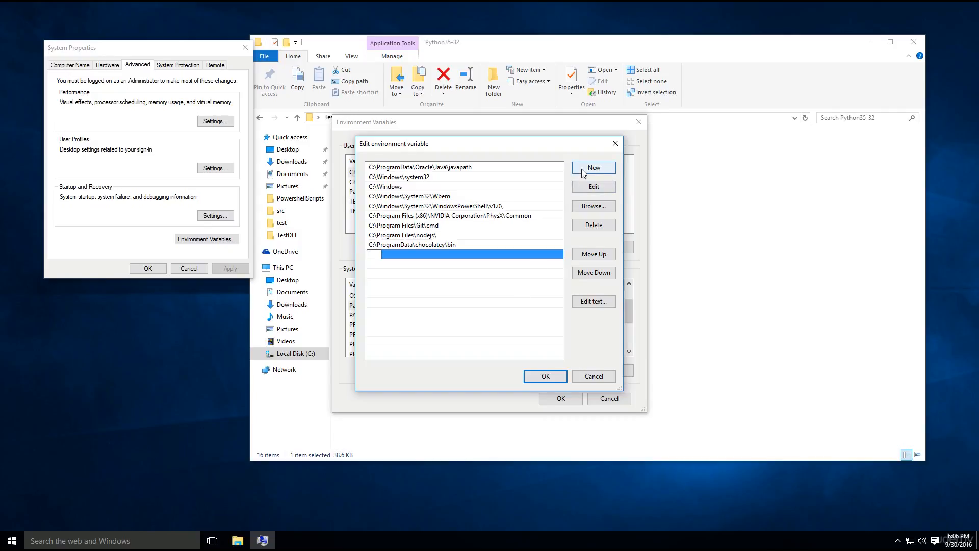
pyautogui.click(583, 62)
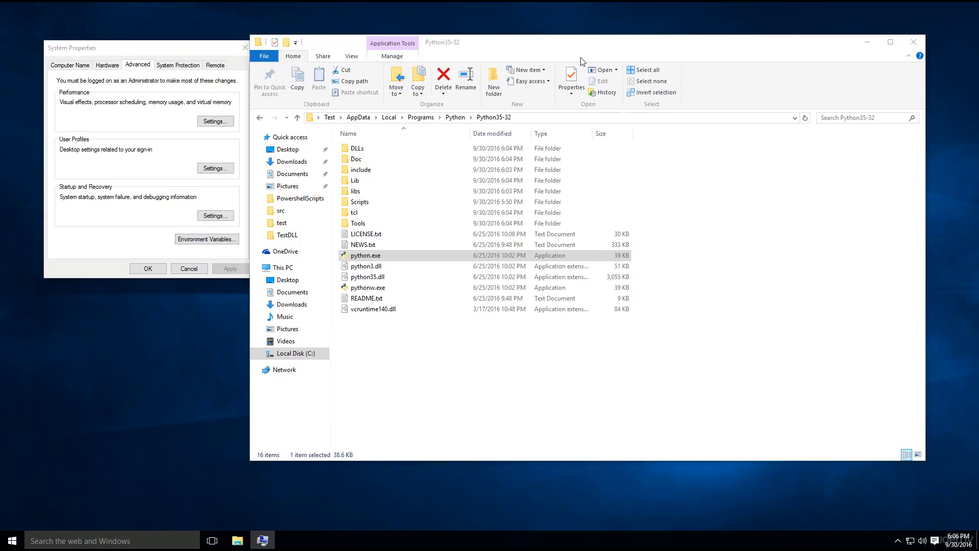
pyautogui.click(543, 119)
pyautogui.hotkey('ctrl', 'c')
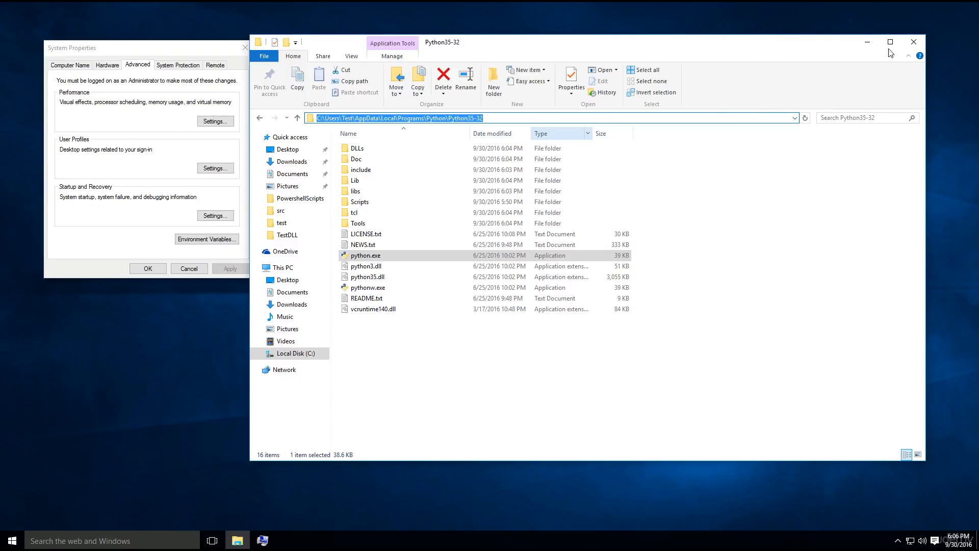
pyautogui.click(867, 42)
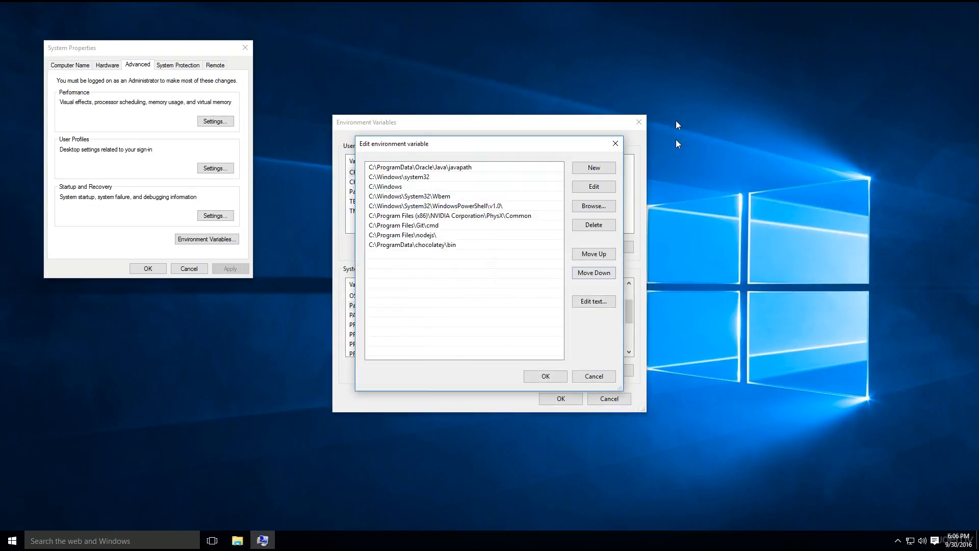
pyautogui.click(581, 168)
pyautogui.hotkey('ctrl', 'v')
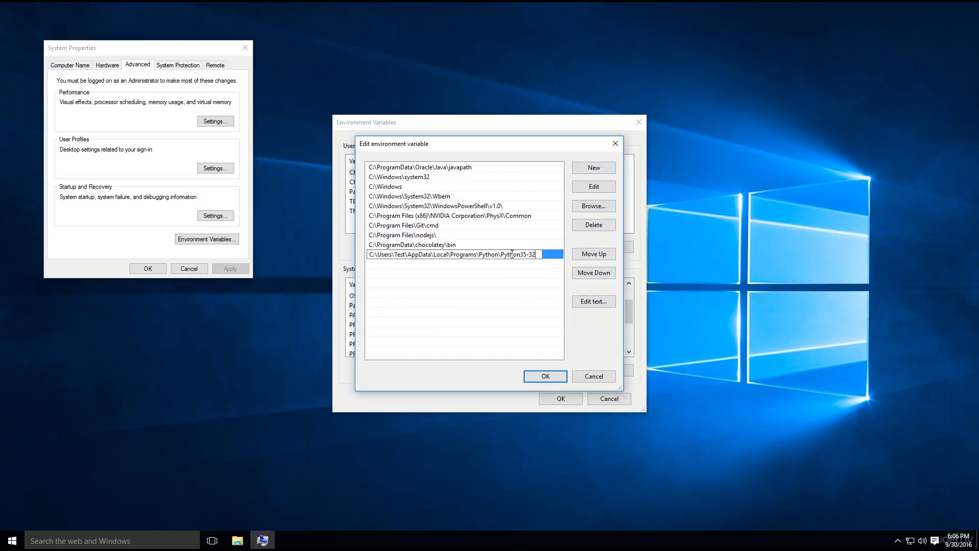
pyautogui.click(493, 270)
pyautogui.doubleClick(495, 257)
pyautogui.hotkey('ctrl', 'c')
pyautogui.click(523, 263)
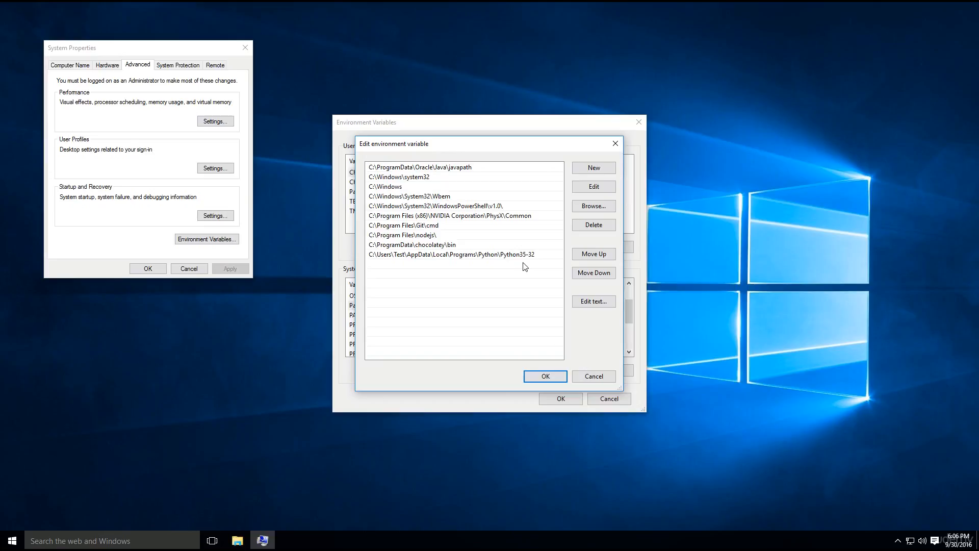
pyautogui.click(590, 169)
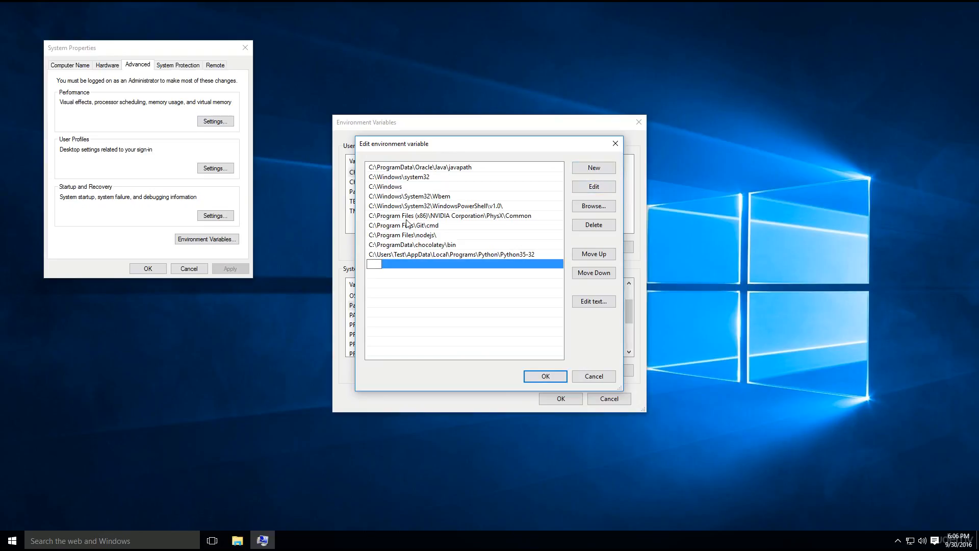
pyautogui.hotkey('ctrl', 'v')
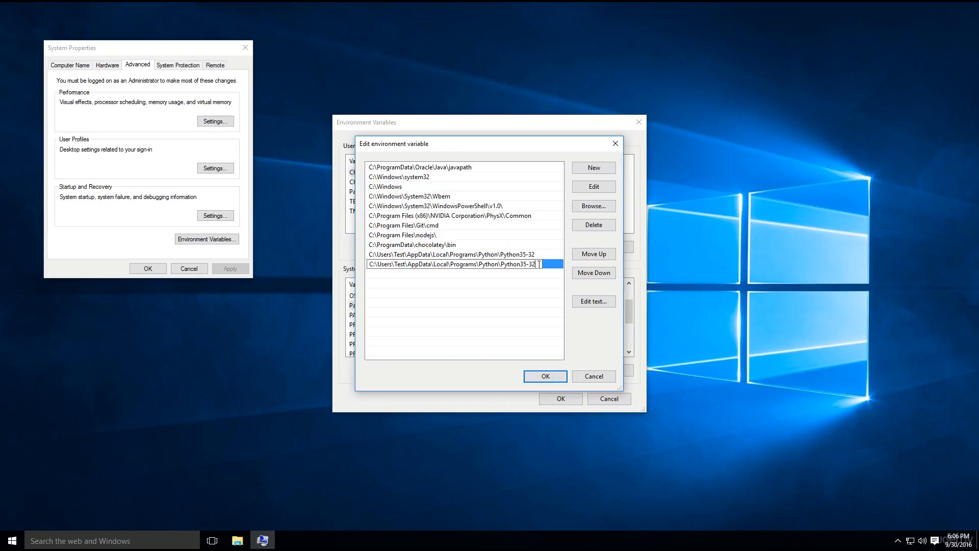
pyautogui.click(506, 412)
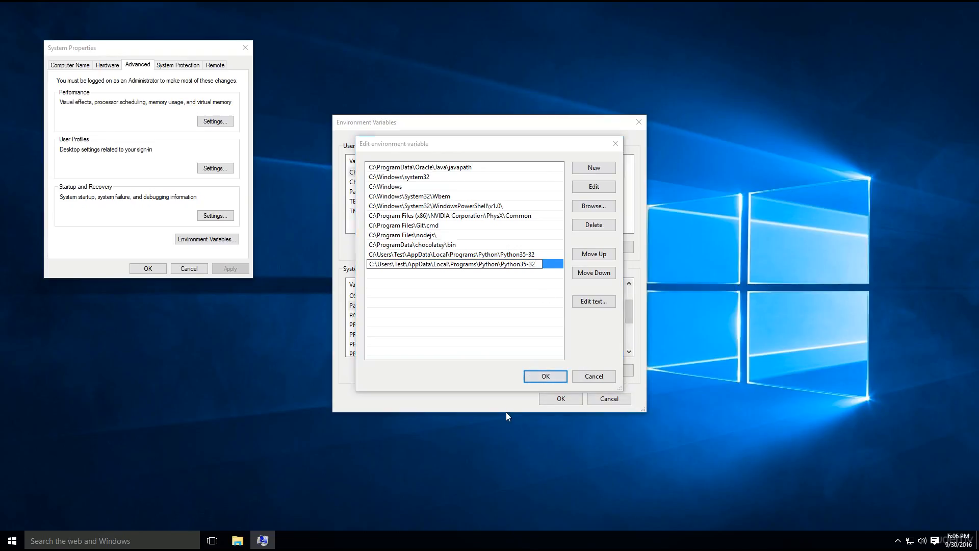
pyautogui.press('BackSpace')
pyautogui.press('BackSpace')
pyautogui.press('BackSpace')
pyautogui.press('BackSpace')
pyautogui.press('BackSpace')
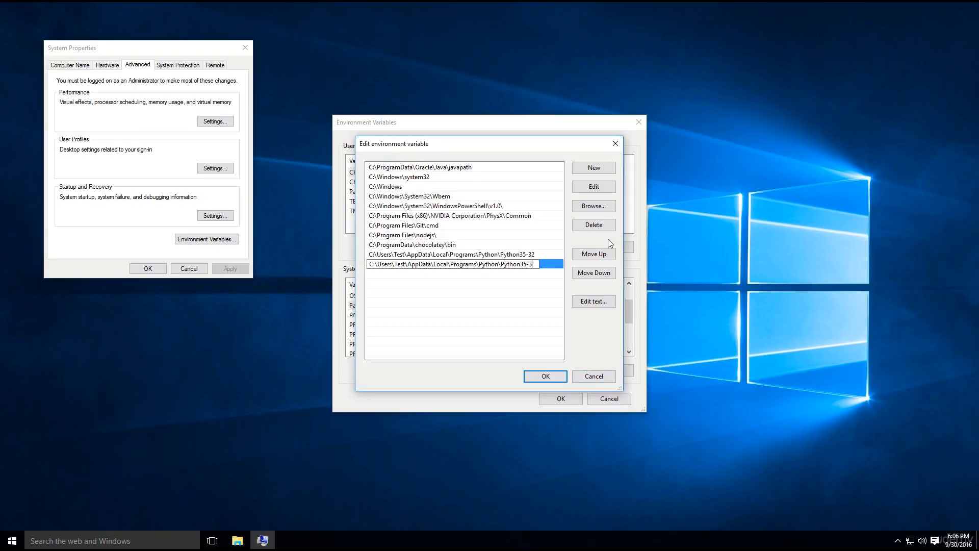
pyautogui.press('BackSpace')
pyautogui.press('BackSpace')
pyautogui.press('BackSpace')
pyautogui.press('BackSpace')
pyautogui.press('BackSpace')
pyautogui.press('BackSpace')
pyautogui.press('BackSpace')
pyautogui.press('BackSpace')
pyautogui.press('BackSpace')
pyautogui.press('BackSpace')
pyautogui.press('BackSpace')
pyautogui.press('BackSpace')
pyautogui.press('BackSpace')
pyautogui.press('BackSpace')
pyautogui.press('BackSpace')
pyautogui.press('BackSpace')
pyautogui.press('BackSpace')
pyautogui.press('BackSpace')
pyautogui.press('BackSpace')
pyautogui.press('BackSpace')
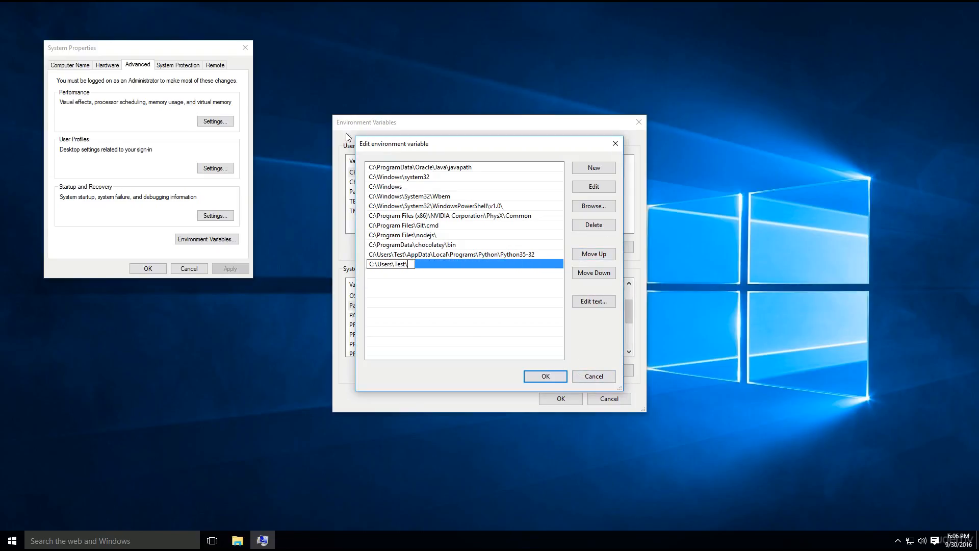
pyautogui.click(433, 255)
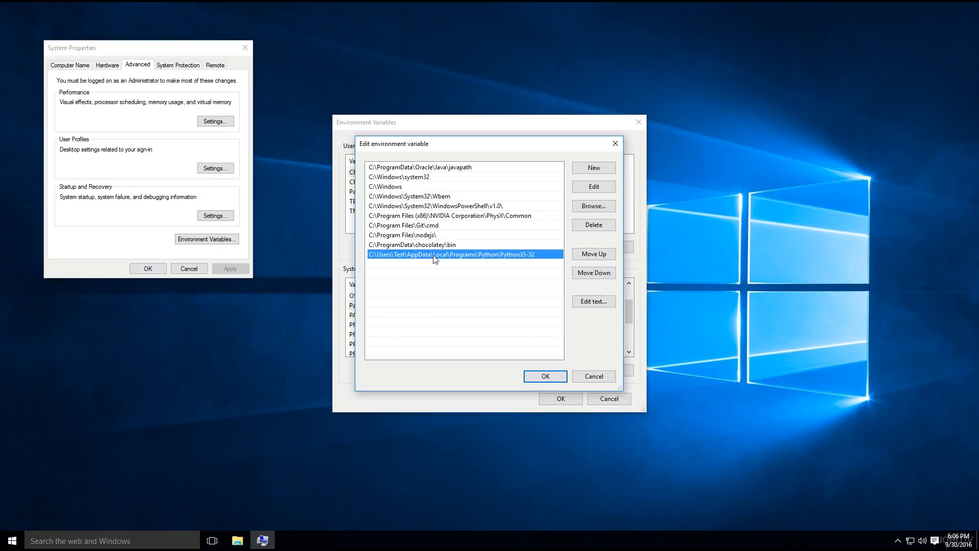
# Add a second new Path entry reading C:\Users\Test\AppData\Local\Programs\Python\Python35-32\python.exe.
pyautogui.click(582, 167)
pyautogui.hotkey('ctrl', 'v')
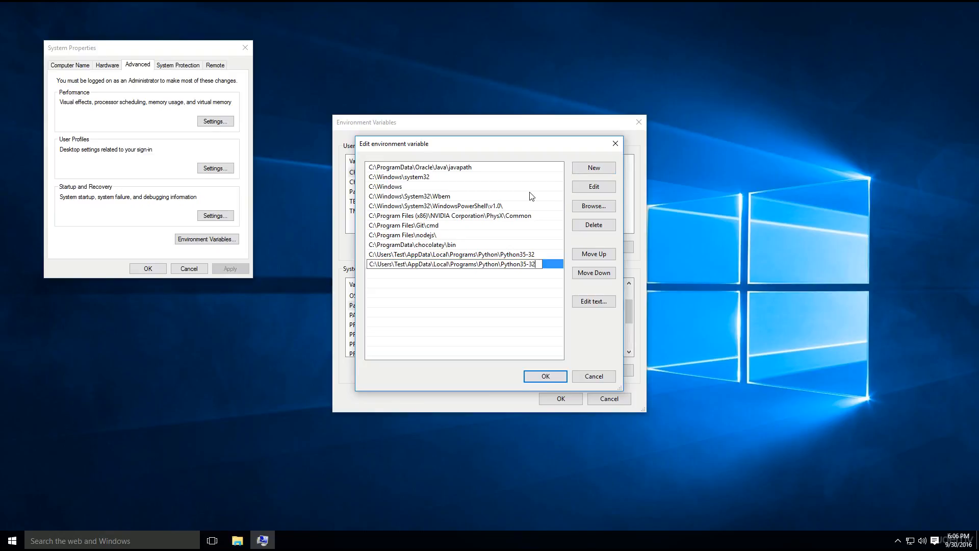
pyautogui.press('Return')
pyautogui.doubleClick(555, 266)
pyautogui.click(543, 260)
pyautogui.write('\\python.exe')
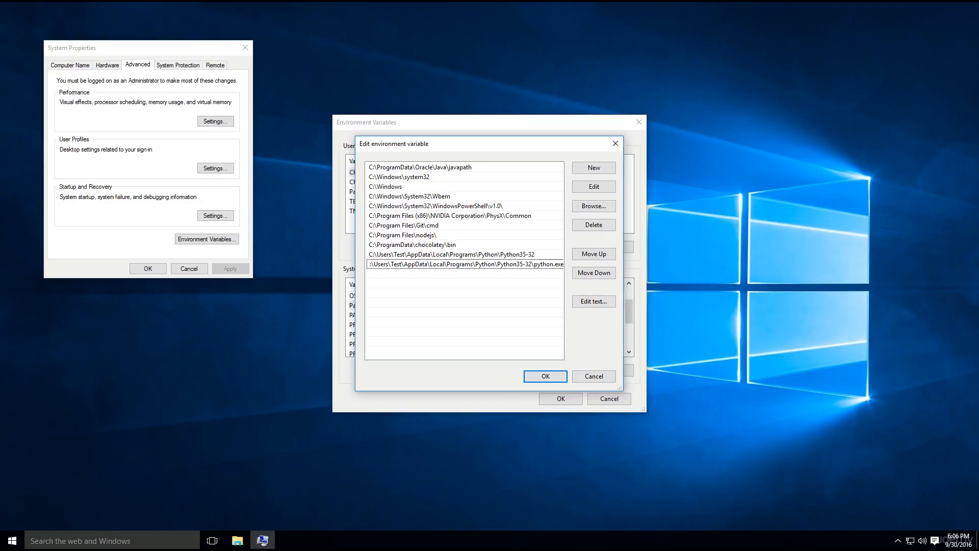
pyautogui.press('Return')
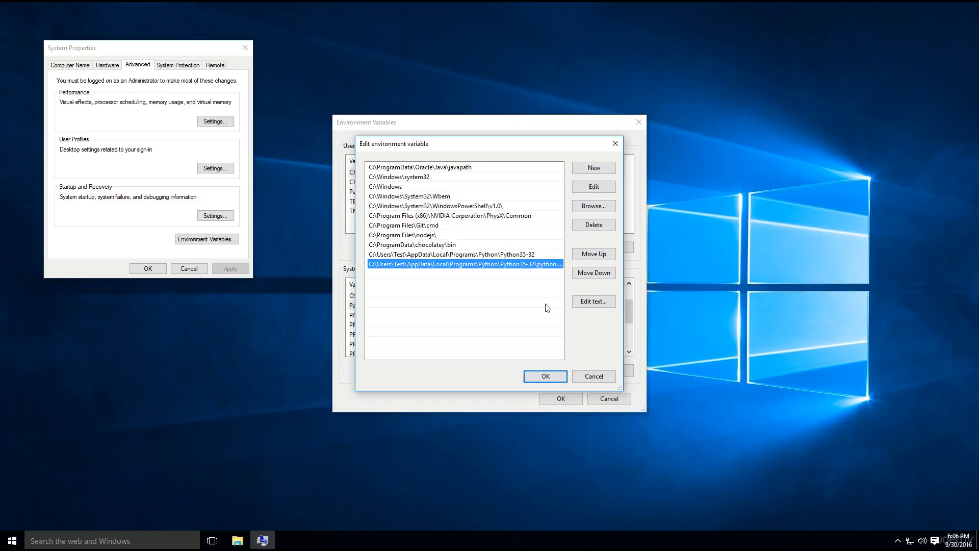
# Save the edited Path variable and accept the environment variables and system properties dialogs.
pyautogui.click(545, 377)
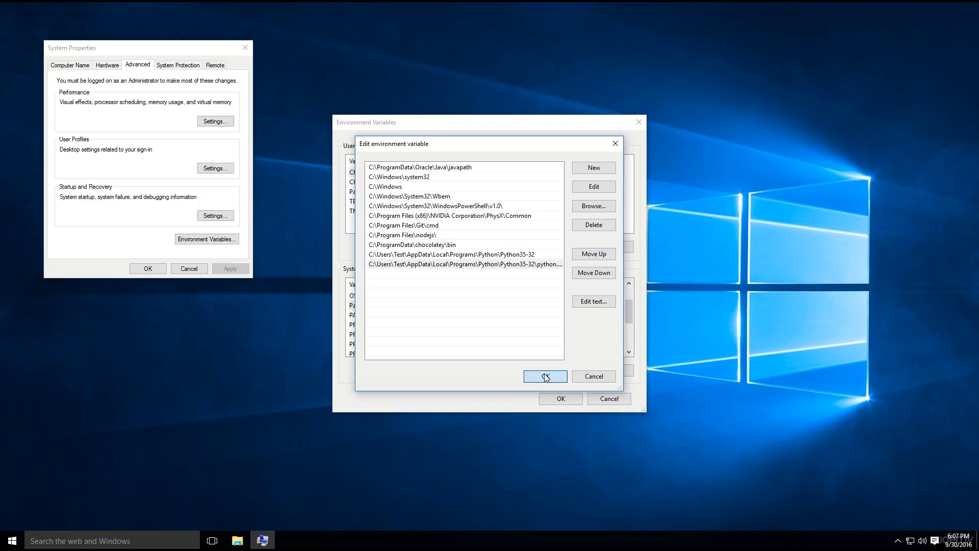
pyautogui.click(545, 377)
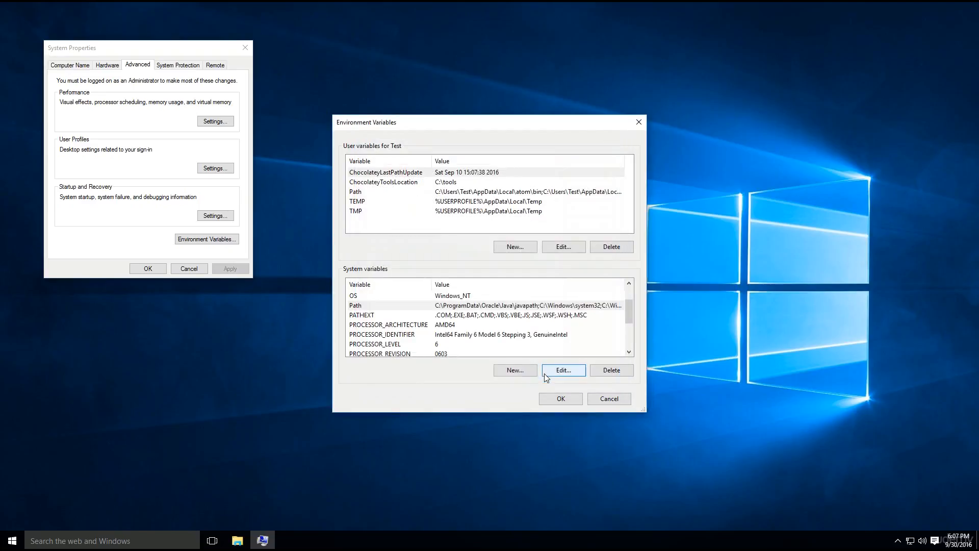
pyautogui.click(558, 400)
pyautogui.click(146, 271)
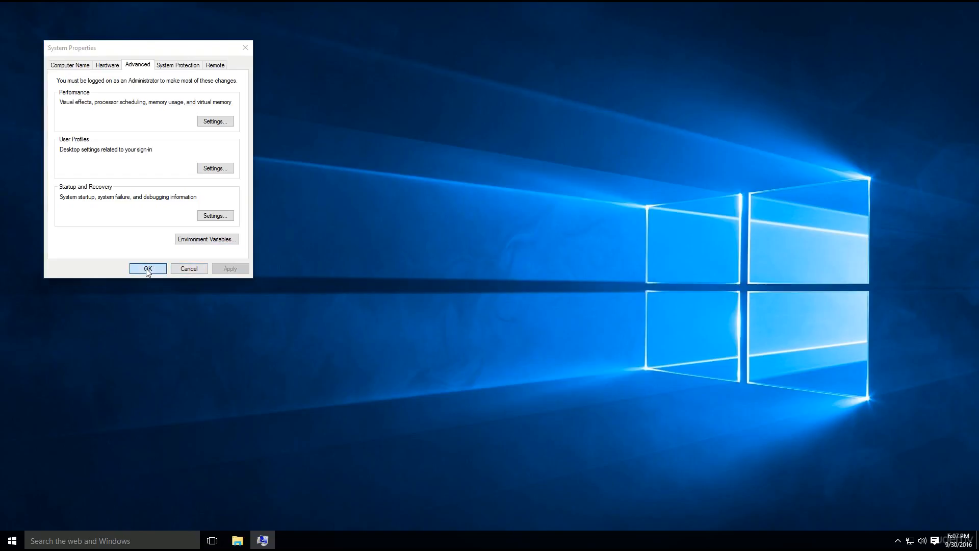